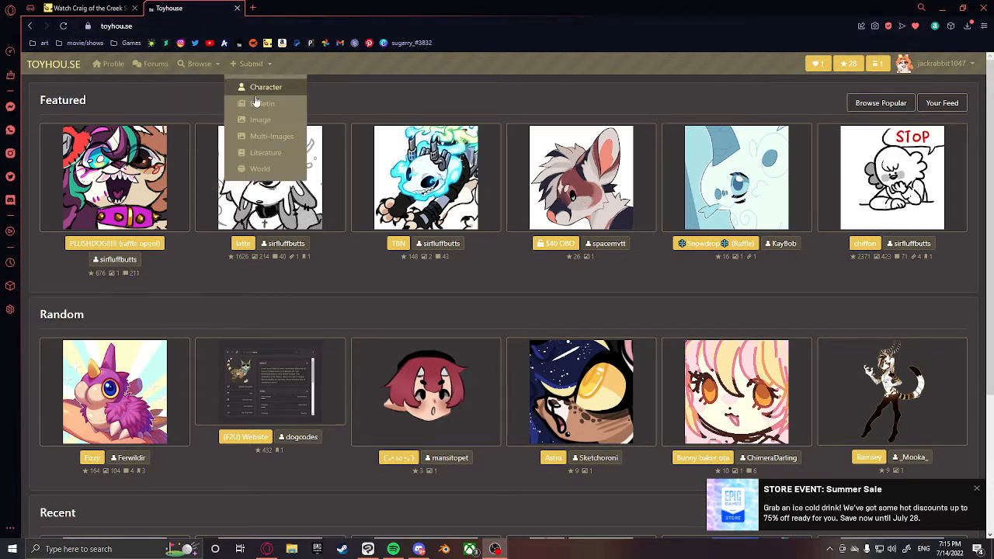
# Start a new character submission with IMG_2852.jpg as the avatar, zoomed in and centred on the cat's face.
pyautogui.moveTo(247, 65)
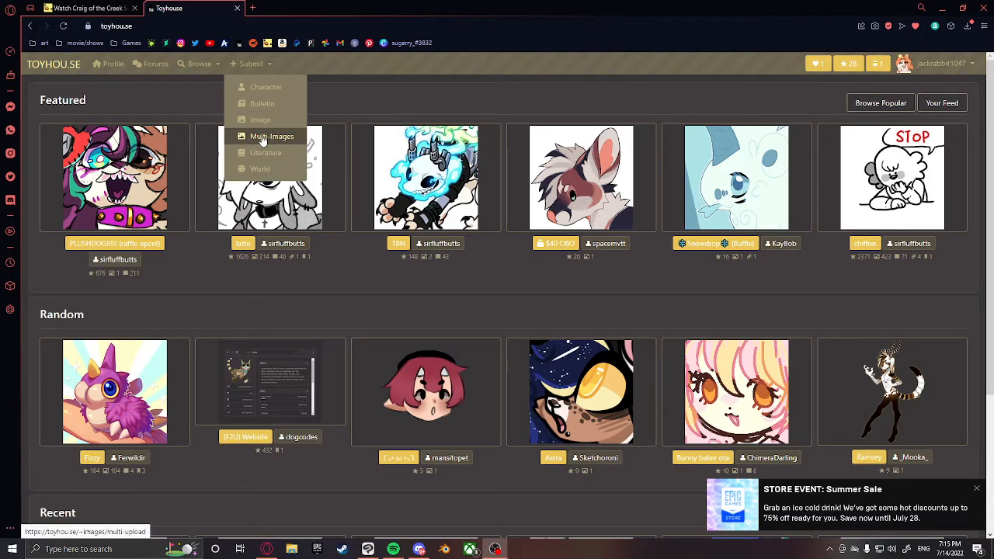
pyautogui.click(273, 98)
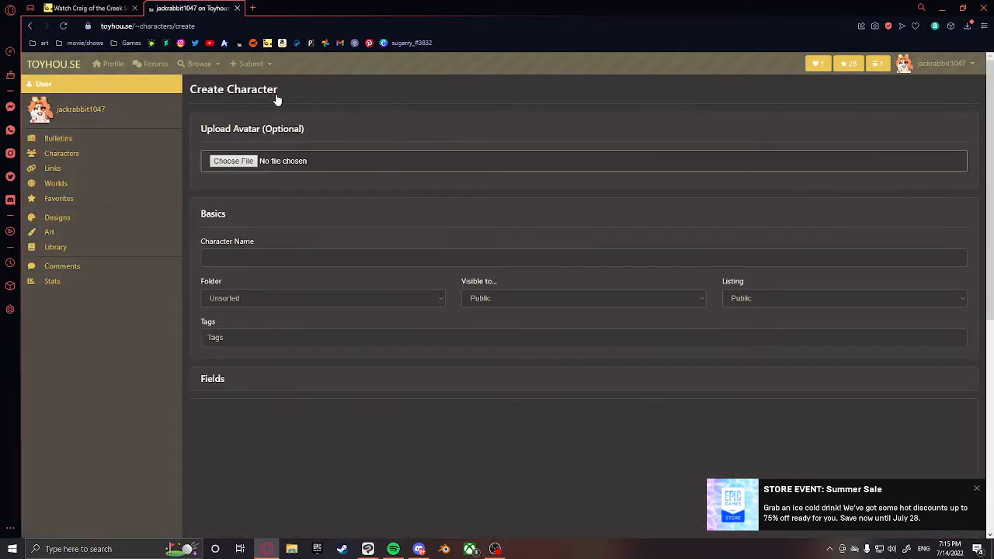
pyautogui.click(239, 160)
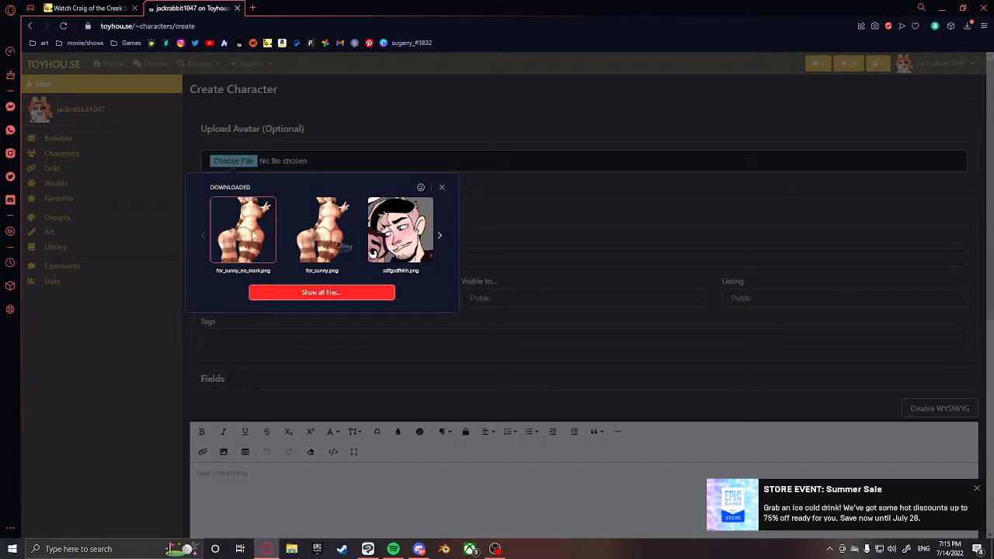
pyautogui.scroll(-1, 396, 236)
pyautogui.scroll(-3, 396, 236)
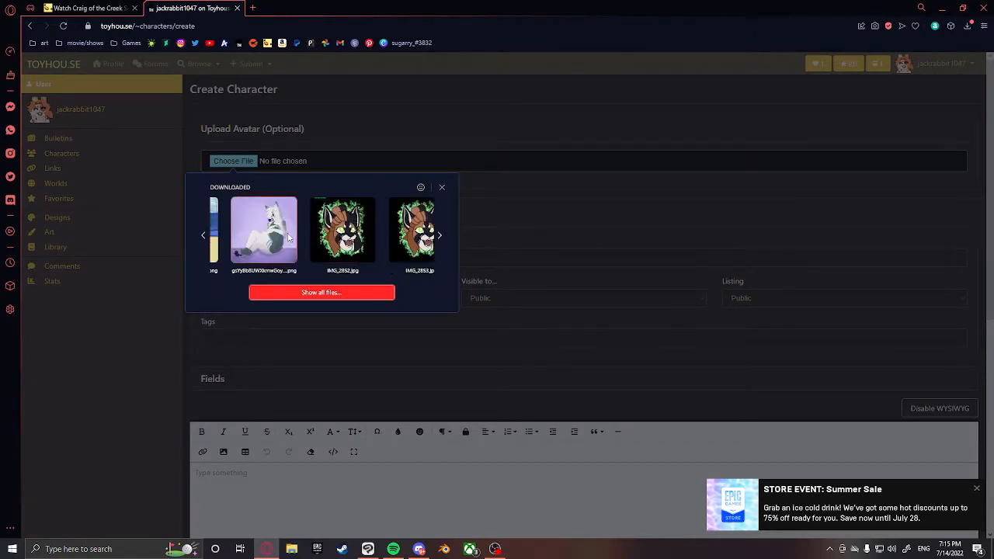
pyautogui.click(342, 226)
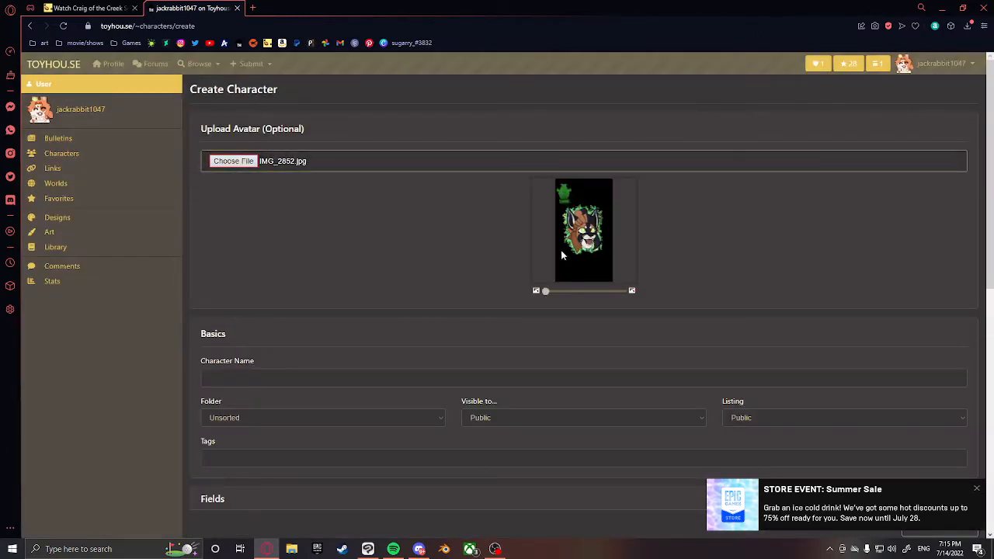
pyautogui.moveTo(547, 292)
pyautogui.mouseDown()
pyautogui.moveTo(562, 293)
pyautogui.moveTo(580, 272)
pyautogui.moveTo(574, 292)
pyautogui.moveTo(560, 294)
pyautogui.mouseUp()
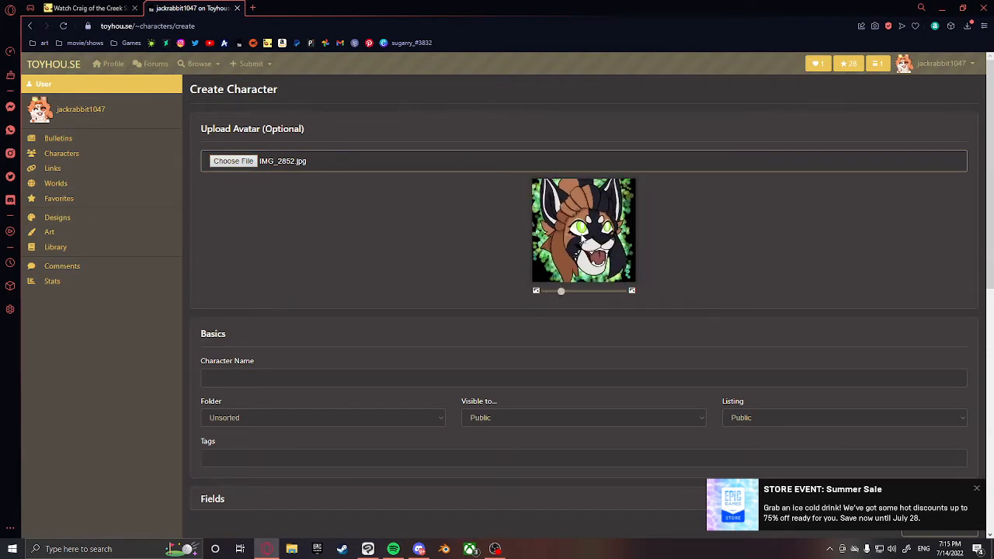
pyautogui.moveTo(582, 235); pyautogui.dragTo(583, 230)
# Name the character "30 USD ADOPT".
pyautogui.click(318, 378)
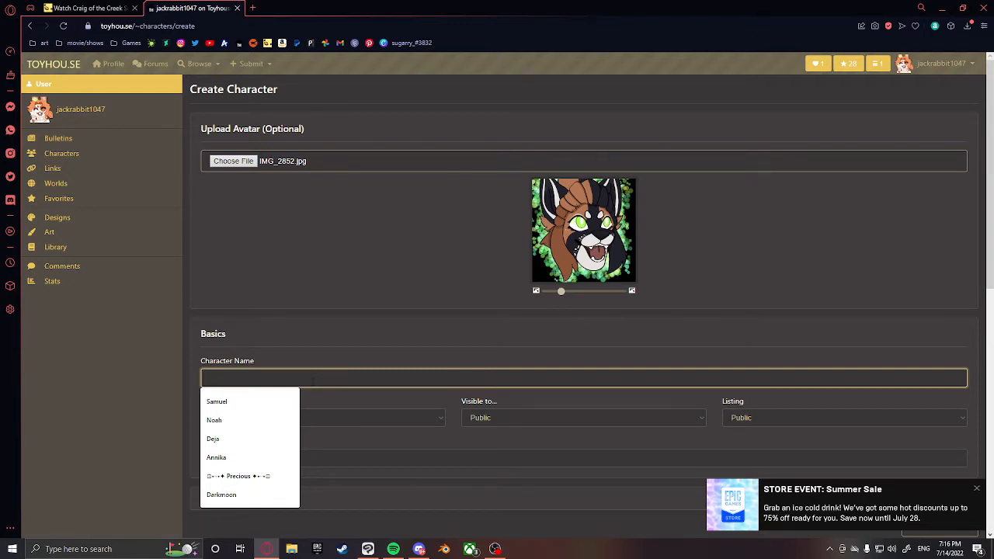
pyautogui.write('30')
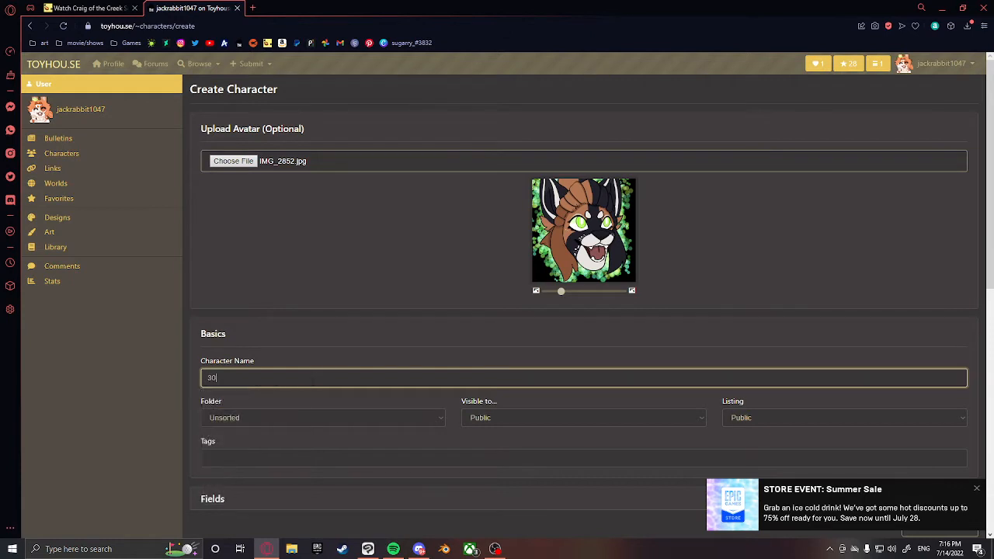
pyautogui.write(' USD ADOPT')
# Assign the character to the Adopts folder within the Sale Box group.
pyautogui.scroll(-1, 418, 370)
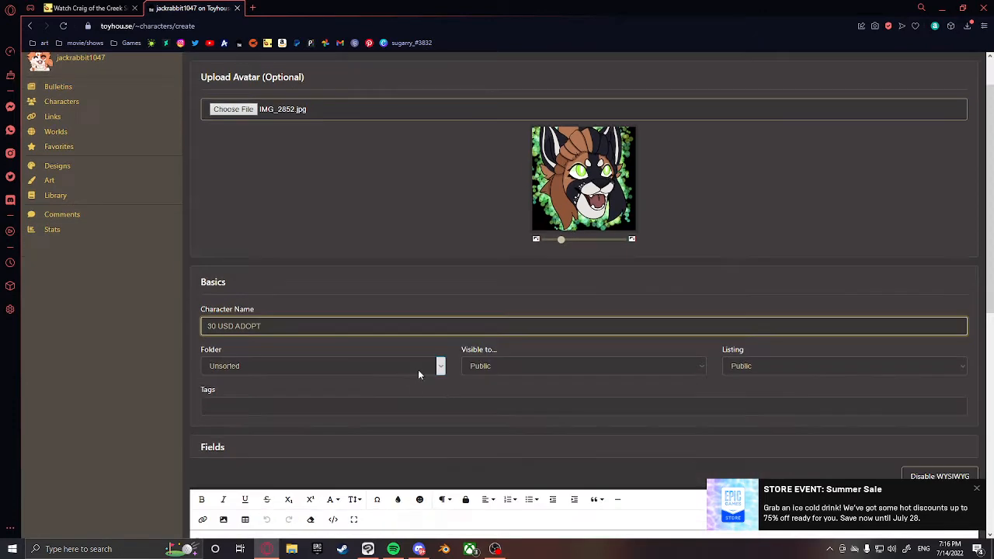
pyautogui.click(311, 365)
pyautogui.scroll(-1, 334, 300)
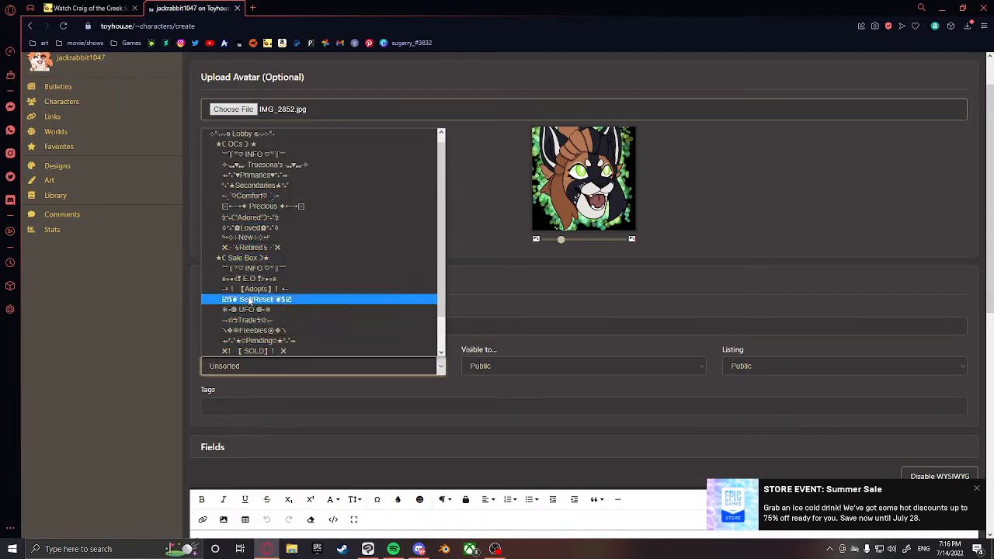
pyautogui.scroll(-1, 262, 342)
pyautogui.scroll(1, 261, 336)
pyautogui.scroll(1, 262, 339)
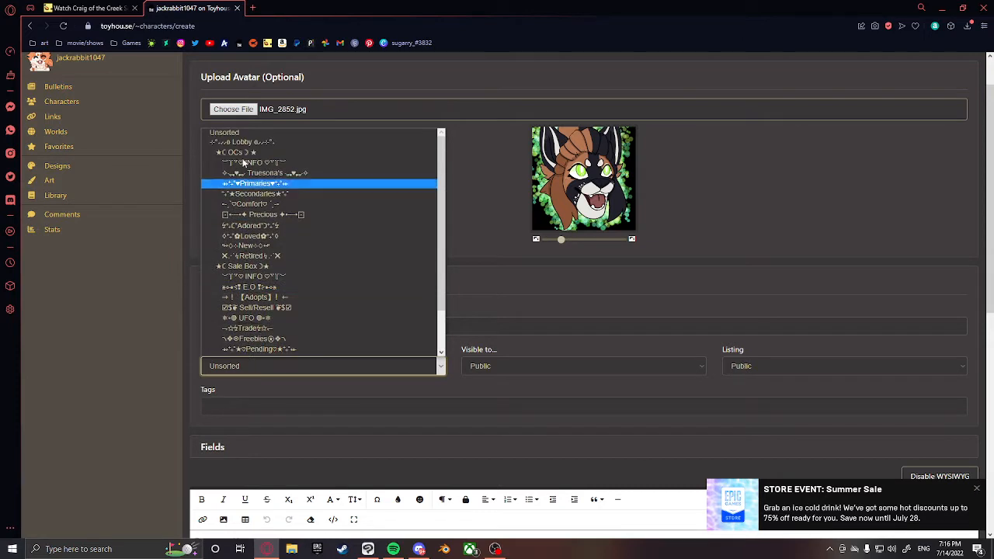
pyautogui.scroll(-1, 261, 315)
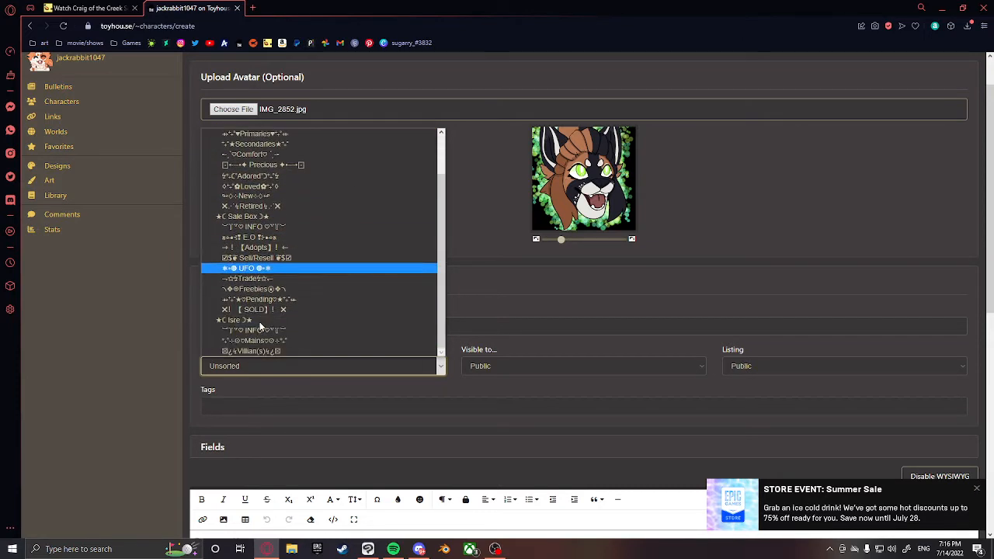
pyautogui.click(257, 247)
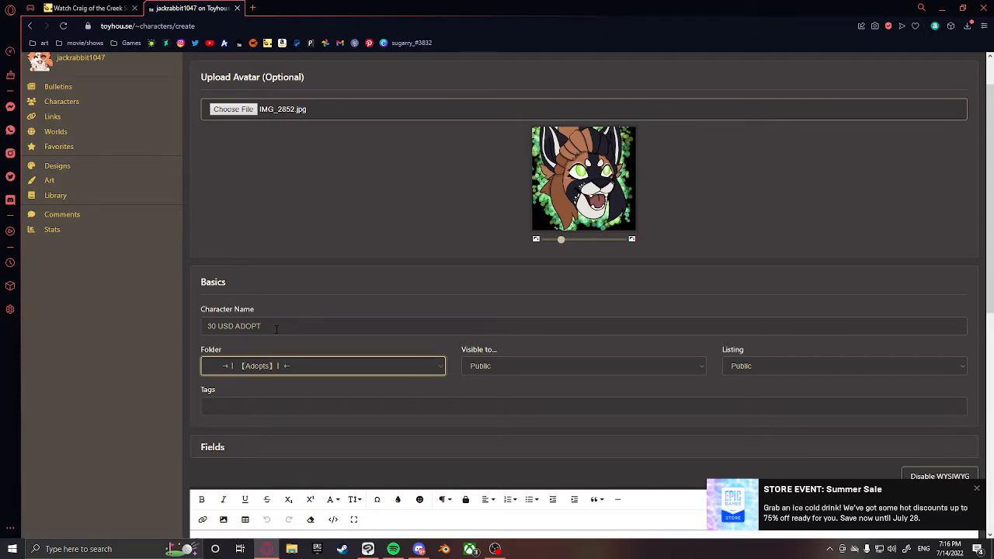
# Review the available choices for who can see the character and for its listing.
pyautogui.click(474, 366)
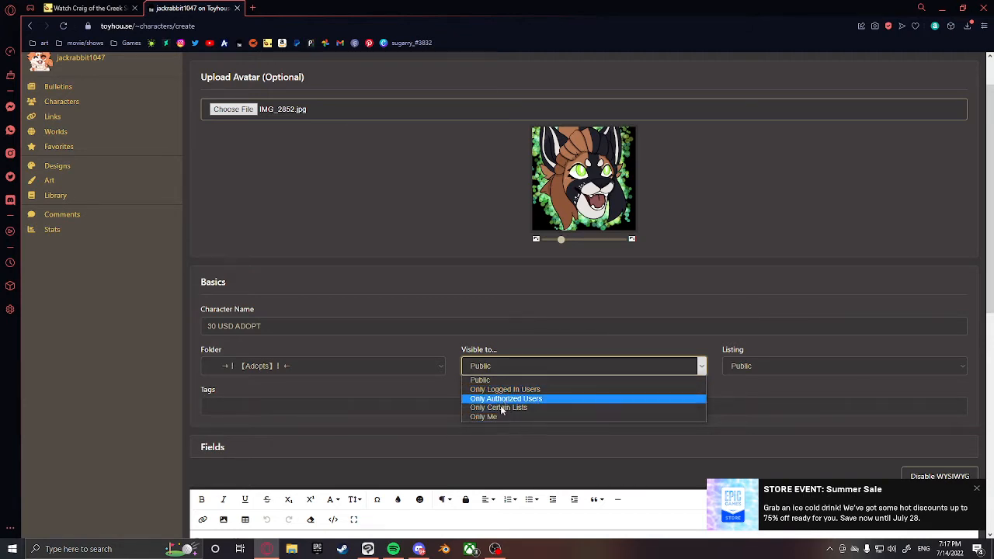
pyautogui.click(527, 357)
pyautogui.click(742, 366)
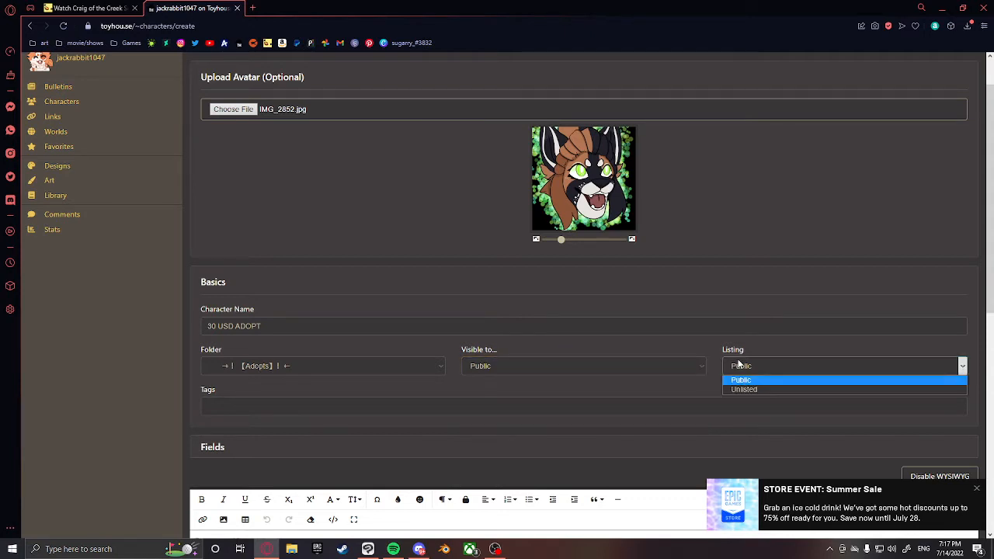
pyautogui.click(672, 346)
# Examine the description editor, the CSS and Advanced sections, and the Terms of Use field under Designer Credit.
pyautogui.scroll(-3, 557, 434)
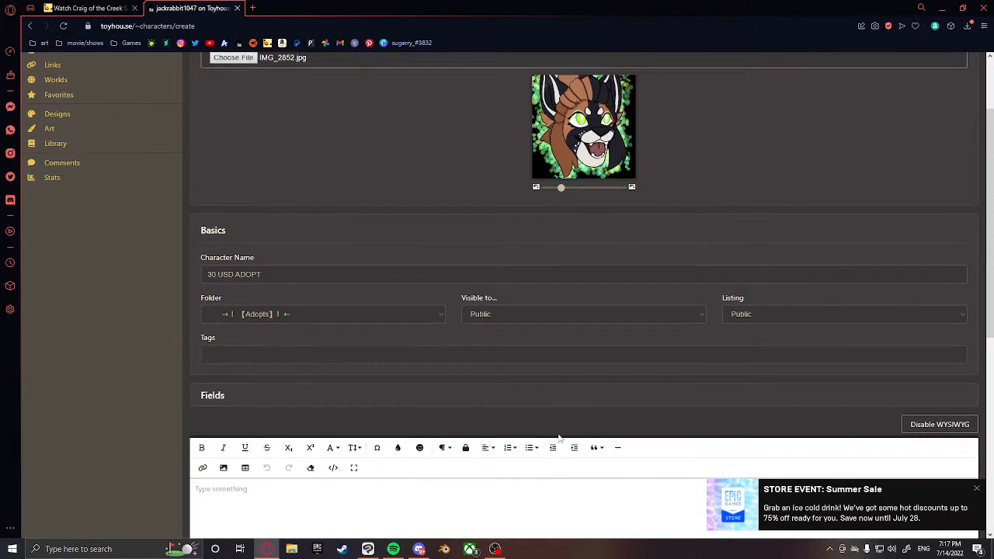
pyautogui.click(312, 308)
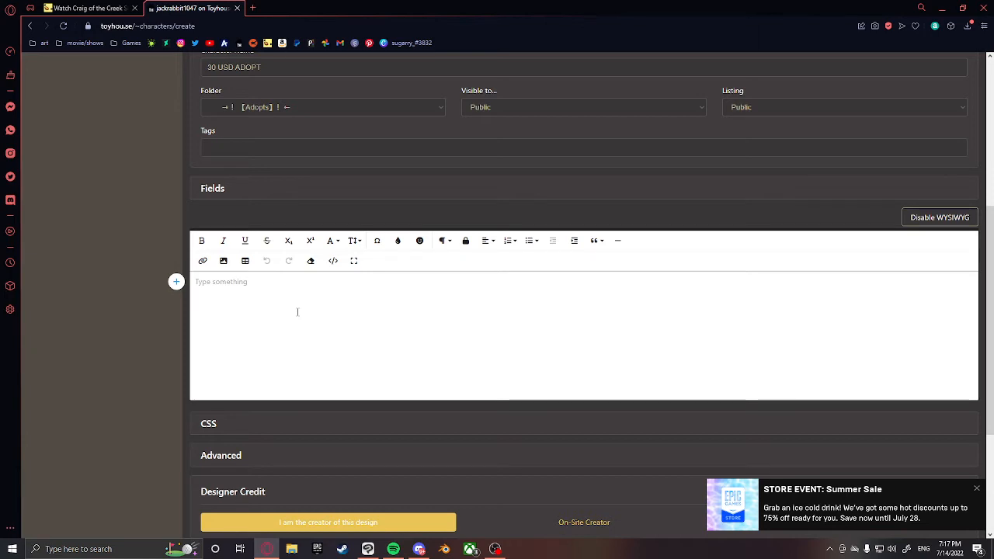
pyautogui.scroll(-2, 296, 311)
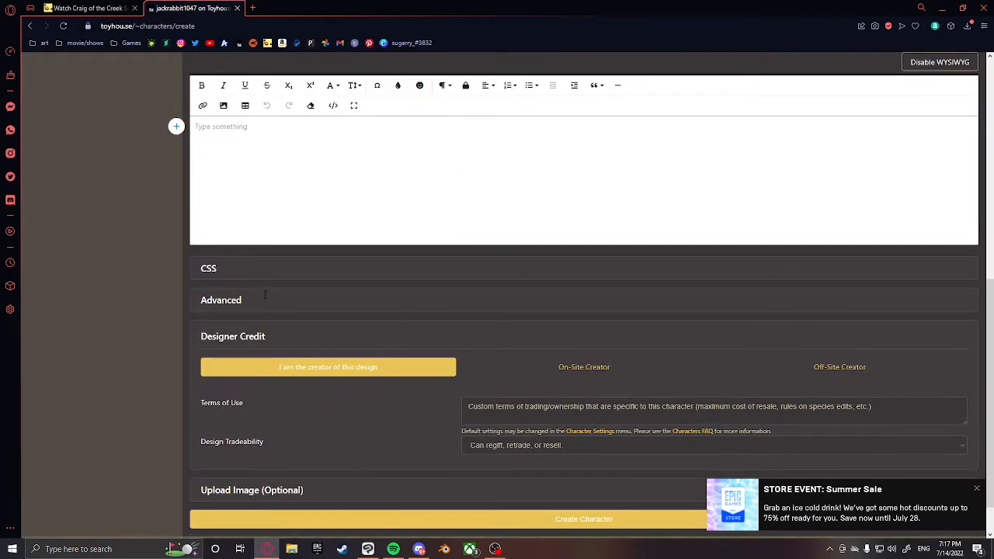
pyautogui.click(206, 267)
pyautogui.click(207, 268)
pyautogui.click(256, 304)
pyautogui.scroll(-1, 254, 305)
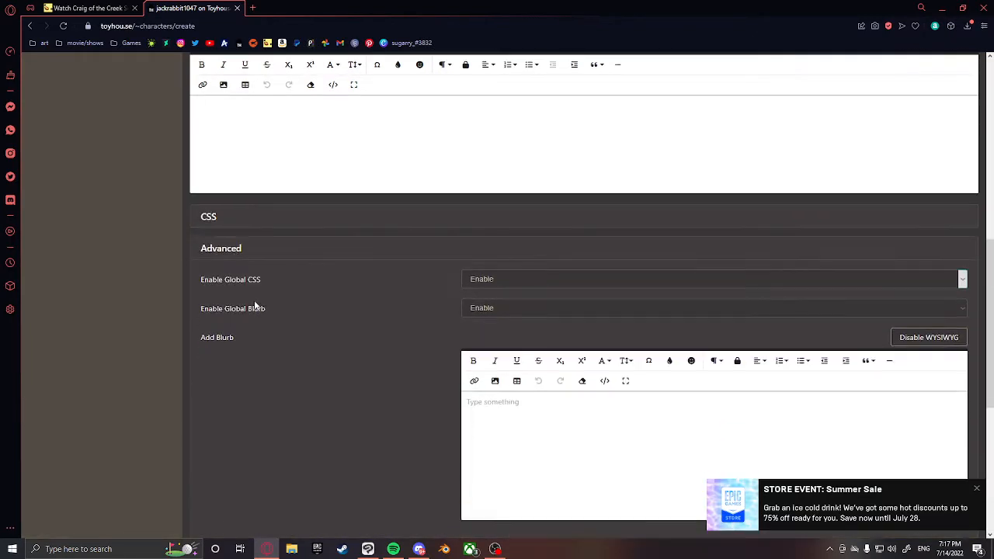
pyautogui.click(221, 252)
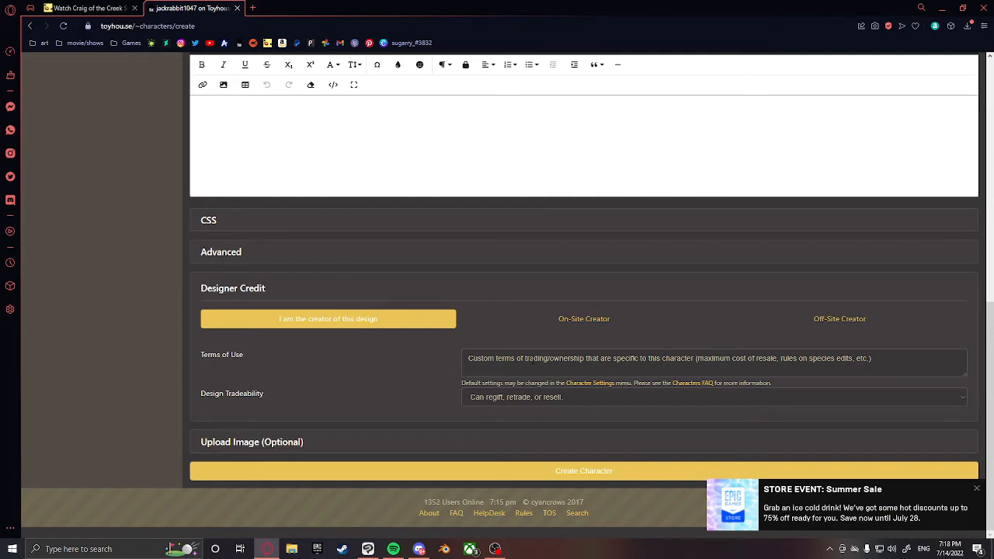
pyautogui.click(497, 361)
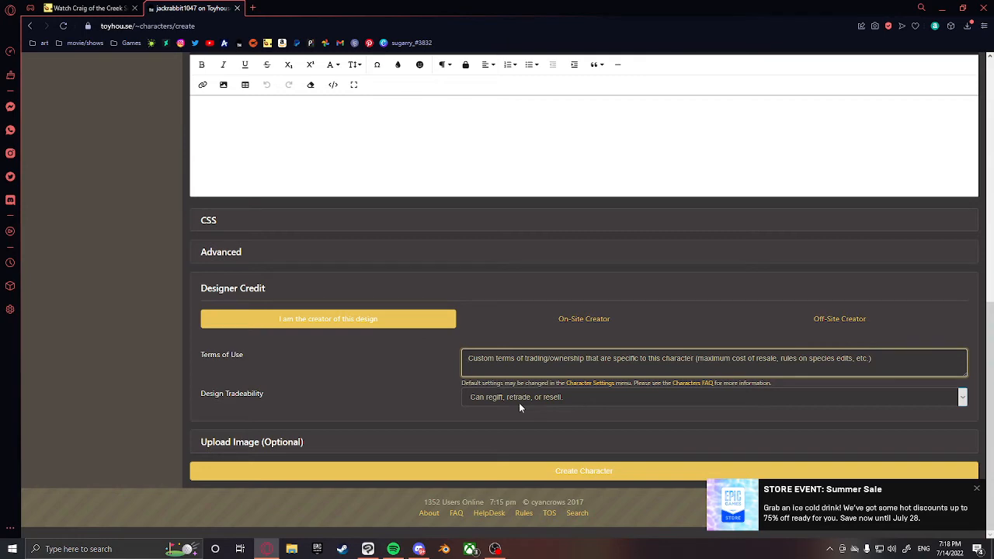
# Expand the optional image upload section and attach IMG_2852.jpg as the character's image.
pyautogui.click(256, 443)
pyautogui.scroll(-2, 244, 404)
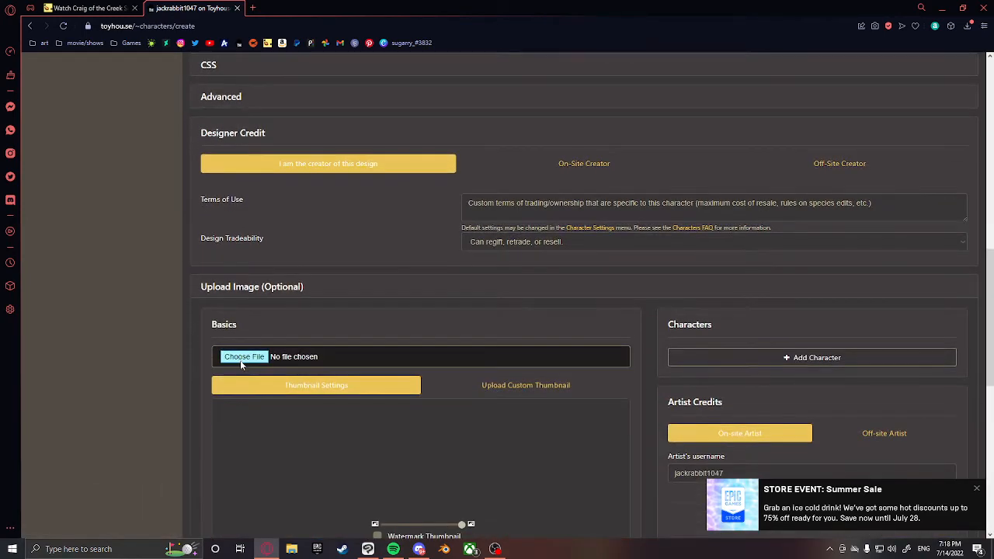
pyautogui.click(240, 360)
pyautogui.click(255, 380)
pyautogui.scroll(-1, 303, 416)
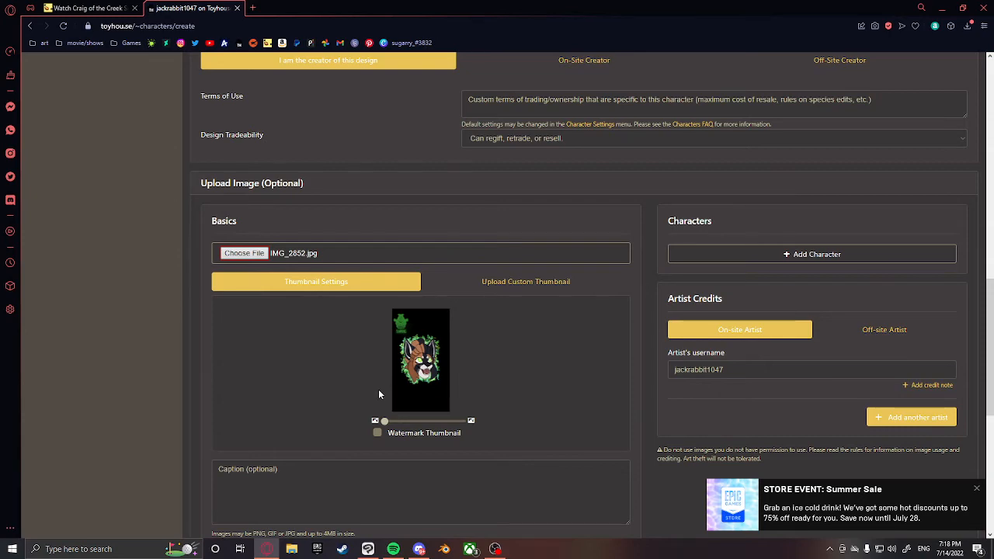
# Compare the on-site and off-site artist credit options for the uploaded image.
pyautogui.scroll(9, 378, 394)
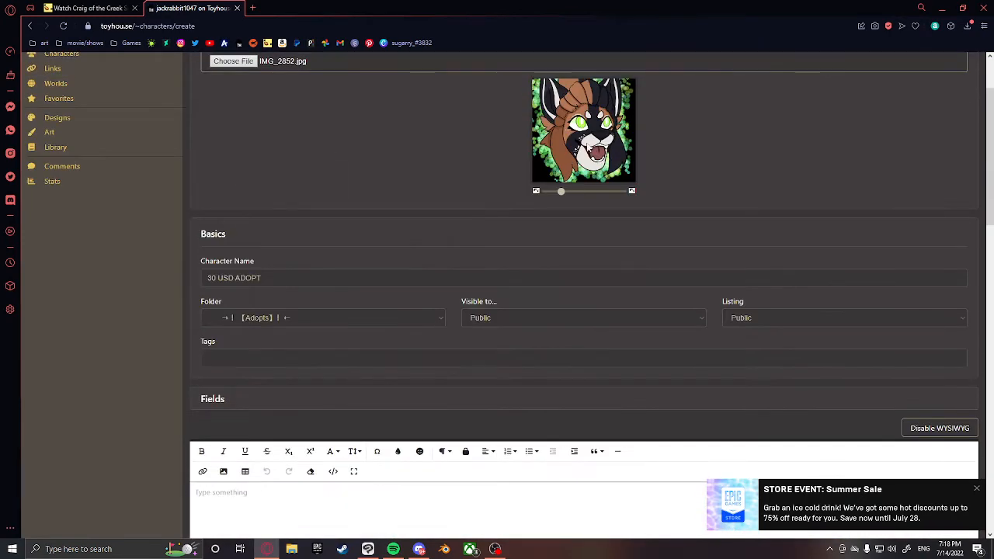
pyautogui.scroll(2, 342, 202)
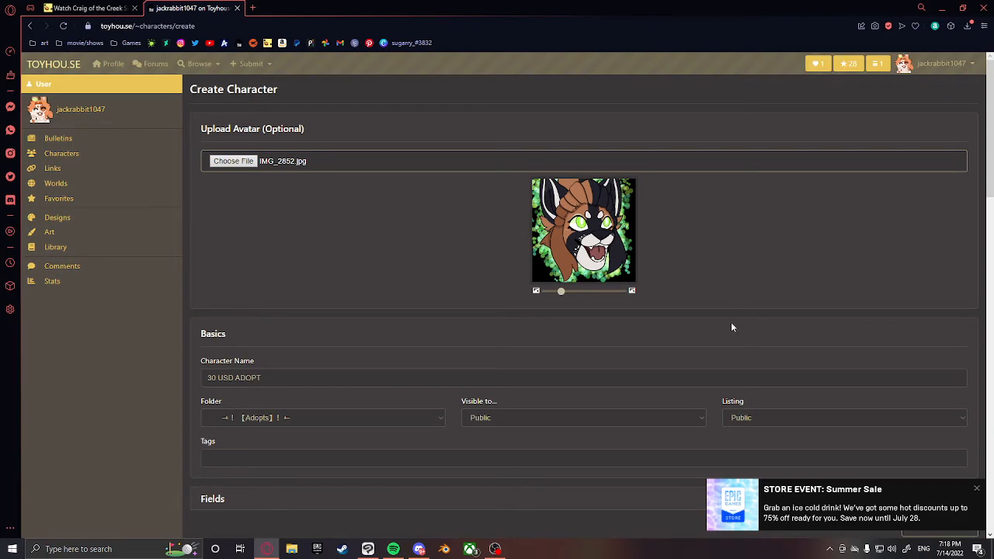
pyautogui.scroll(-10, 731, 327)
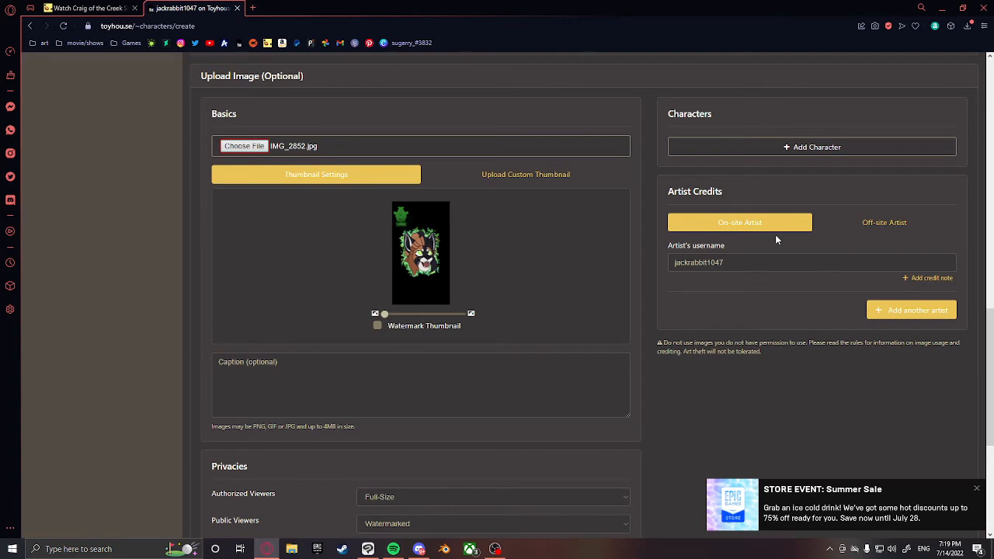
pyautogui.click(902, 232)
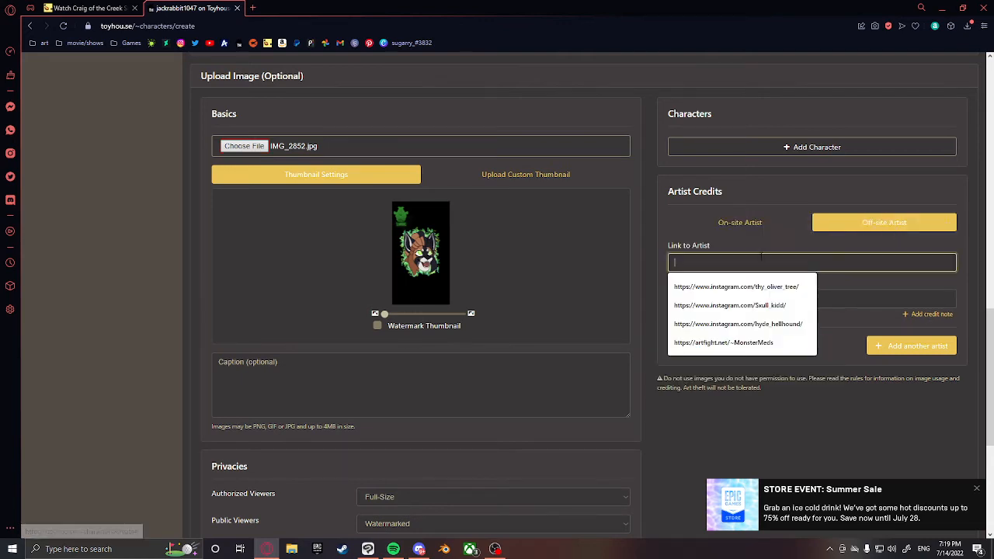
pyautogui.click(717, 225)
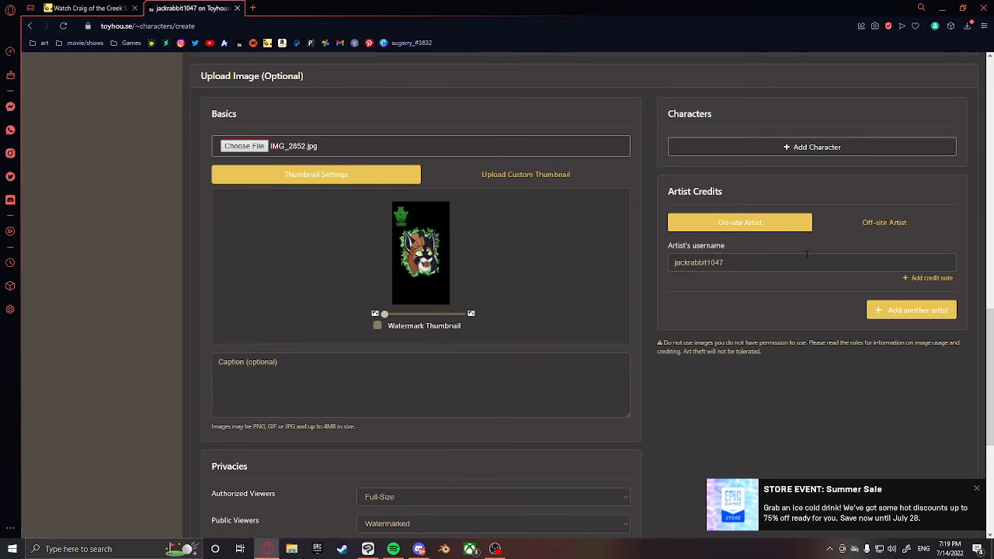
pyautogui.click(869, 223)
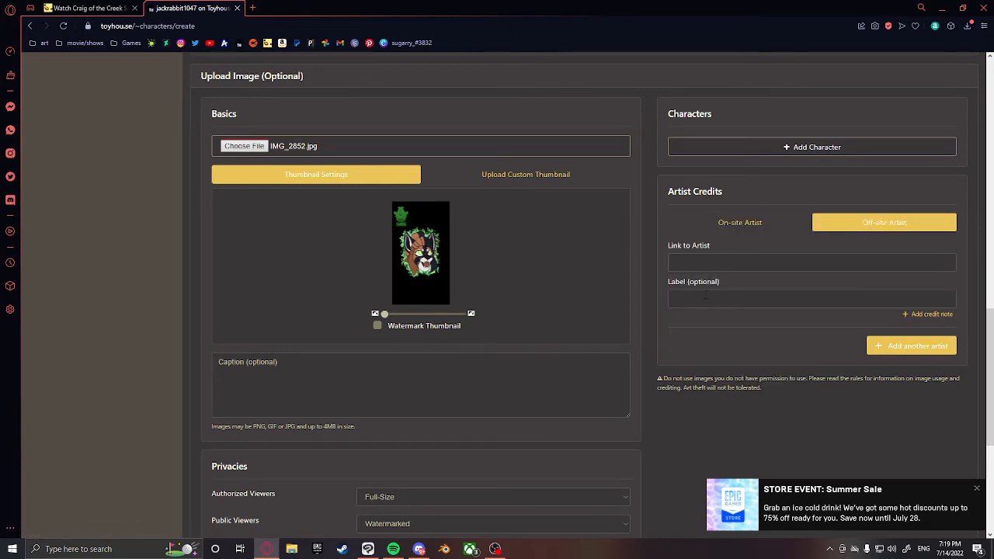
pyautogui.click(749, 225)
# Examine the image's viewer privacy, watermark choices and NSFW settings.
pyautogui.scroll(-1, 413, 288)
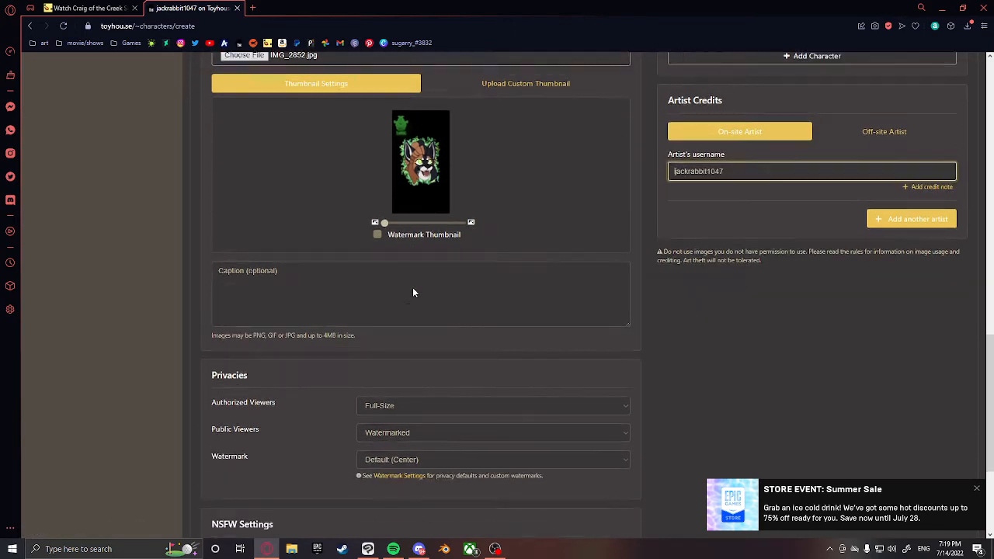
pyautogui.scroll(-1, 300, 342)
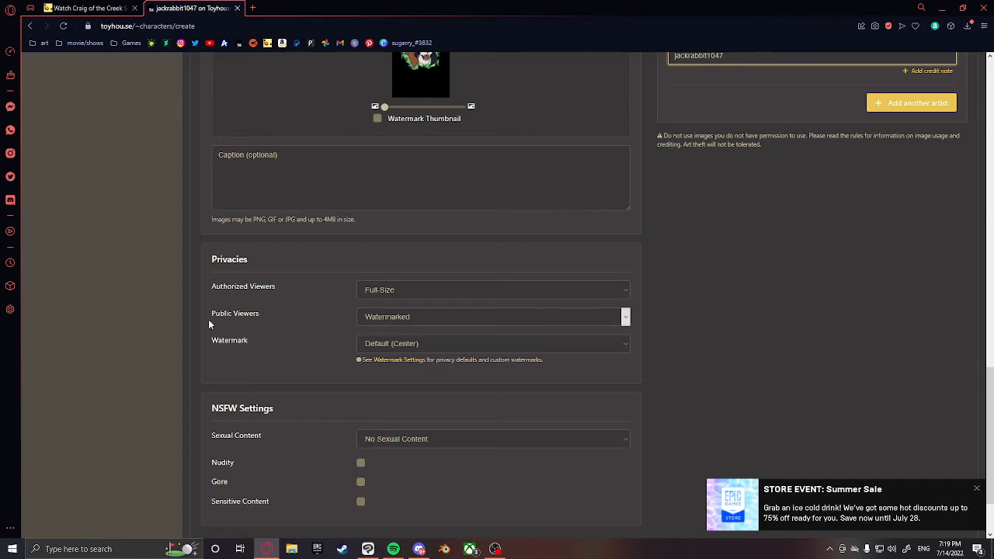
pyautogui.click(401, 341)
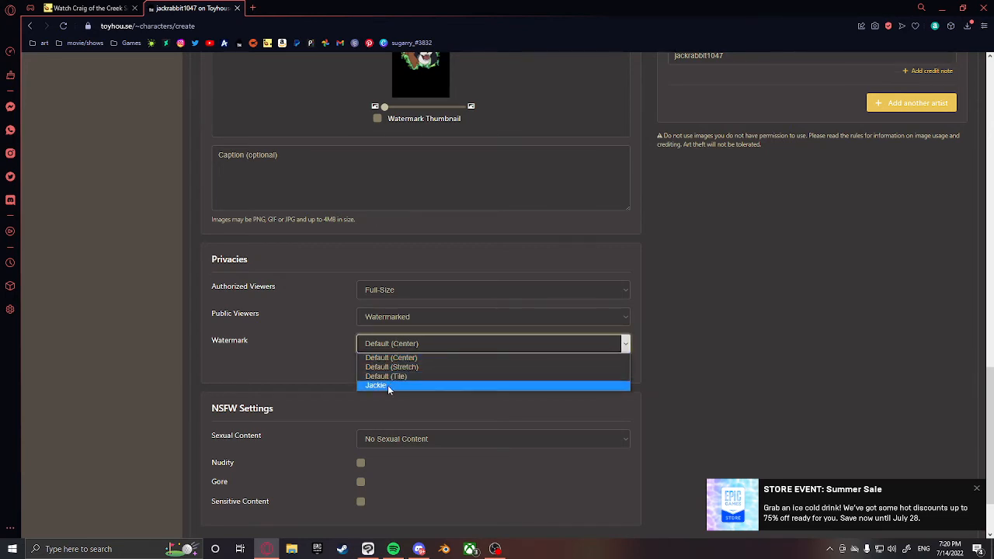
pyautogui.click(322, 372)
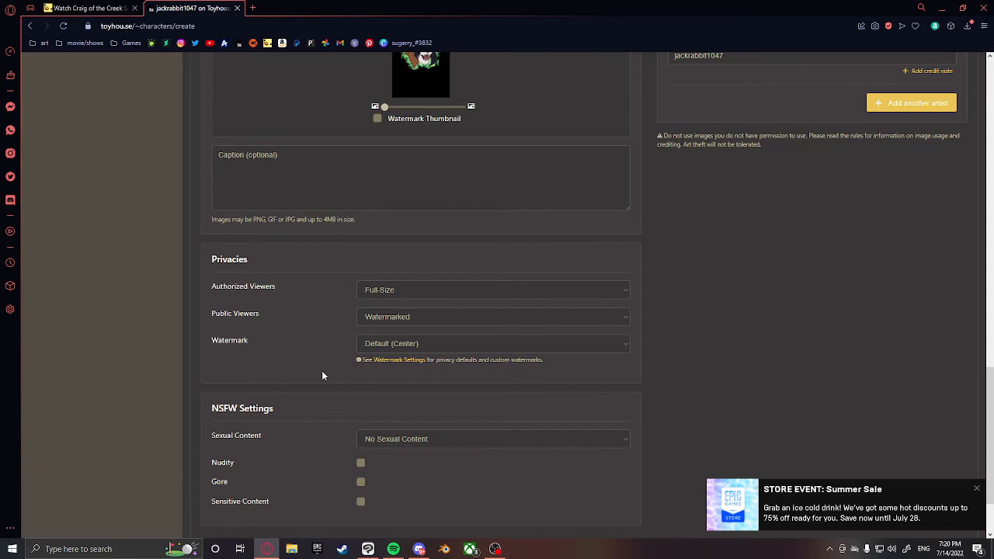
pyautogui.scroll(-2, 326, 327)
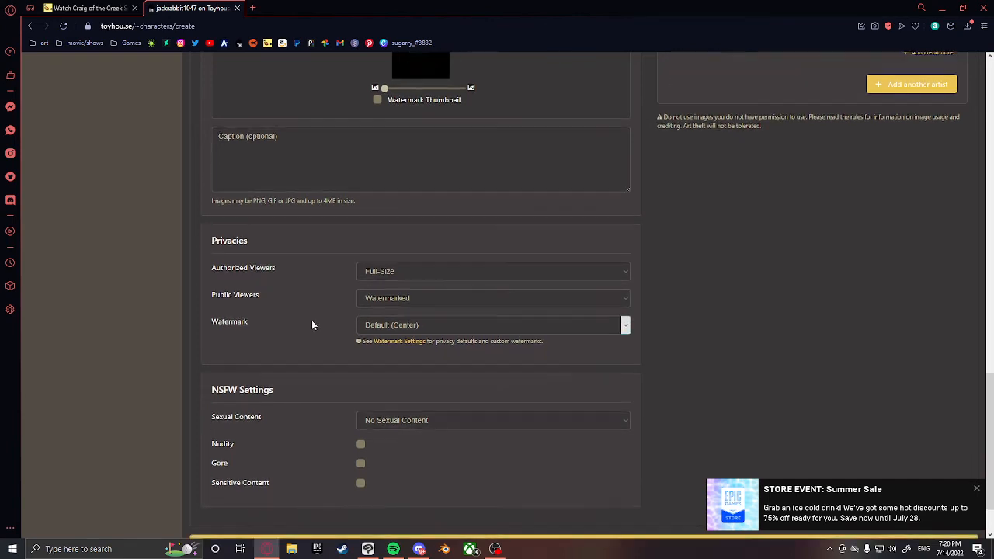
pyautogui.scroll(3, 273, 318)
pyautogui.scroll(-3, 275, 322)
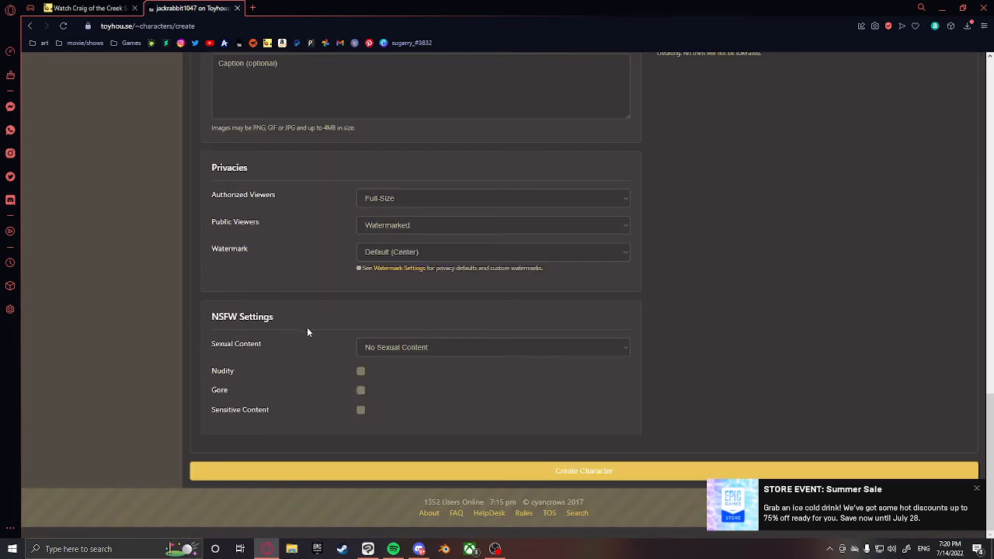
# Examine the image's Sexual Content choices and review the filled-in character form from avatar to uploaded image.
pyautogui.click(378, 347)
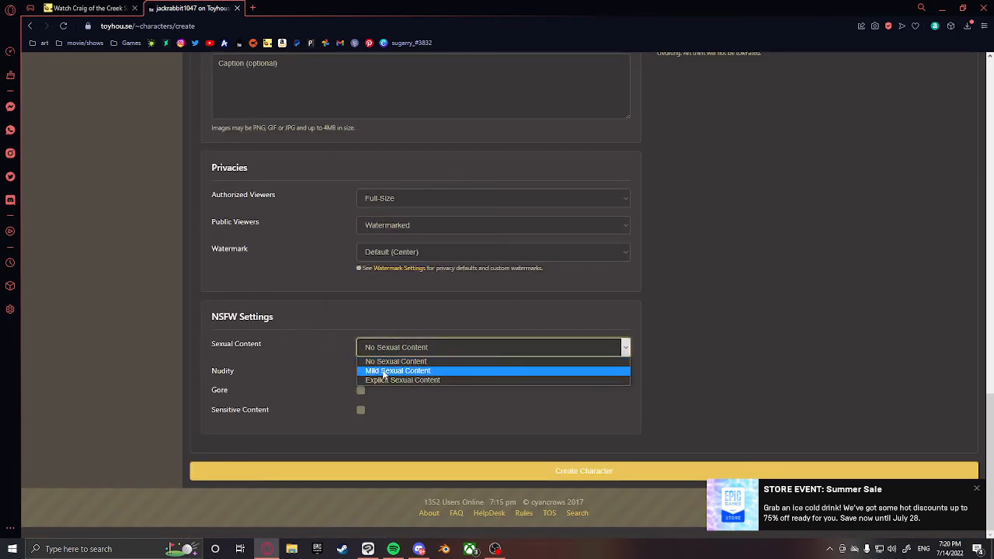
pyautogui.click(330, 332)
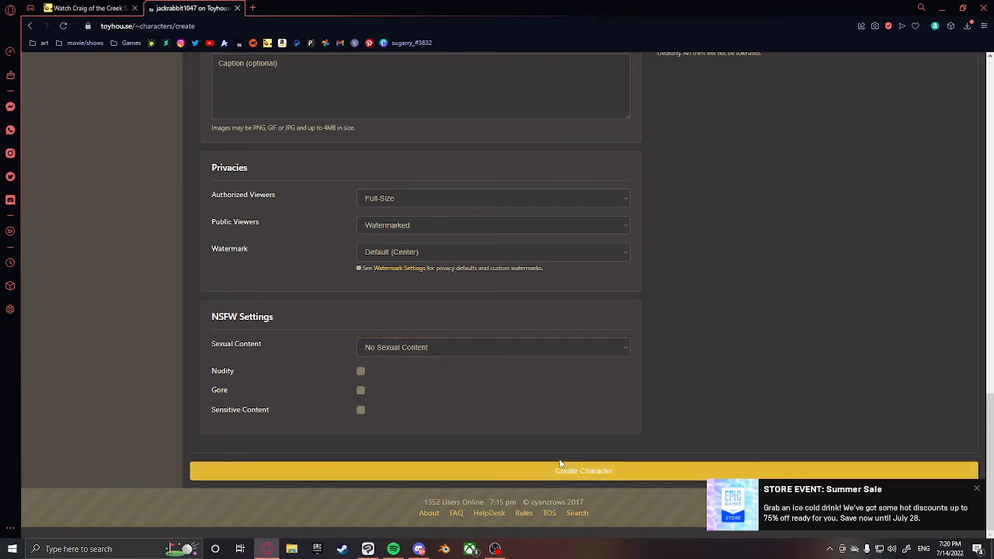
pyautogui.scroll(10, 465, 435)
pyautogui.scroll(1, 249, 256)
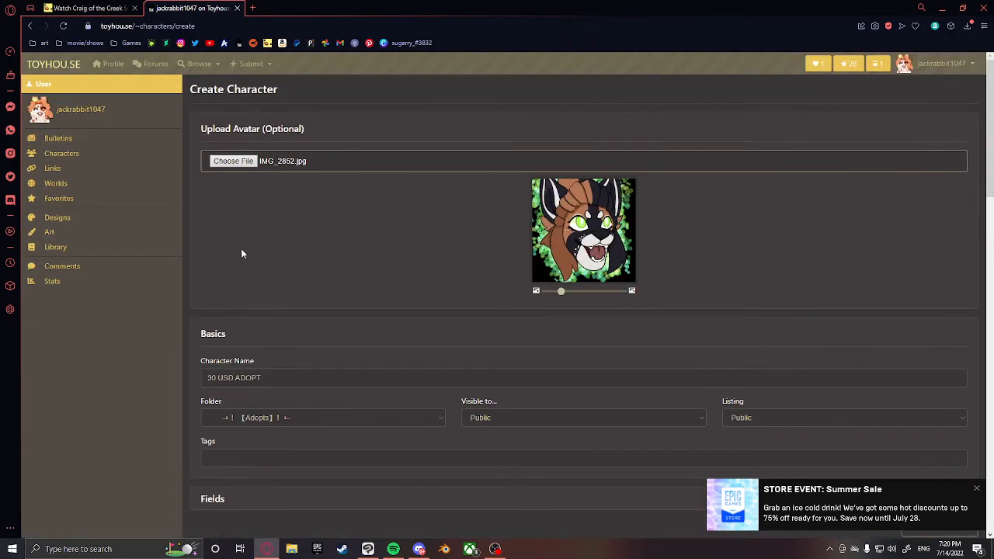
pyautogui.scroll(-8, 243, 253)
pyautogui.scroll(-3, 330, 266)
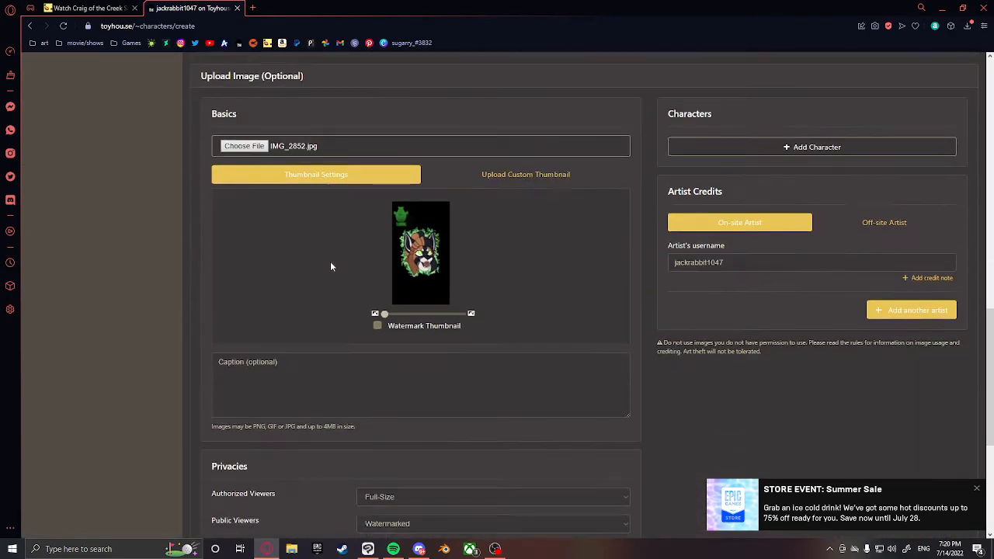
pyautogui.scroll(4, 330, 267)
pyautogui.scroll(8, 330, 266)
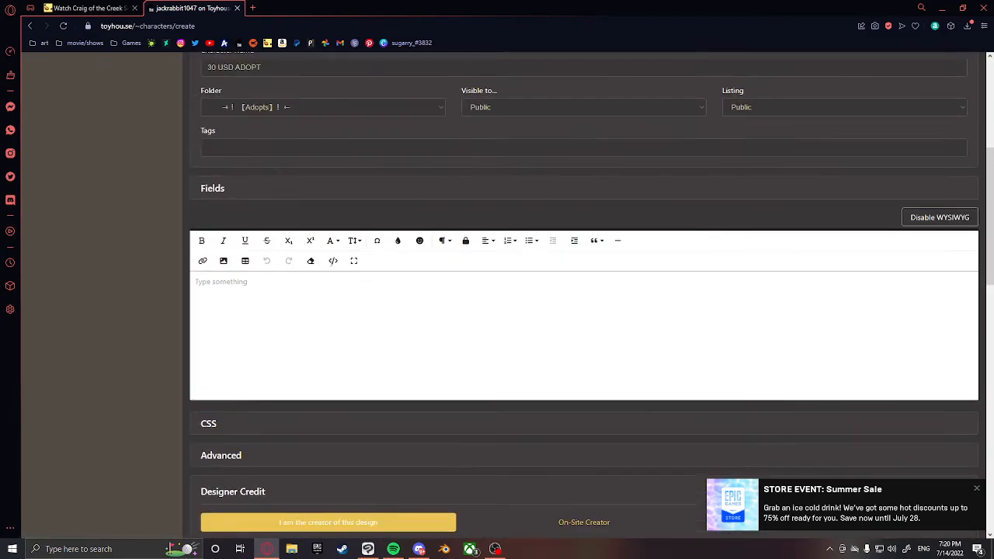
pyautogui.scroll(-15, 330, 266)
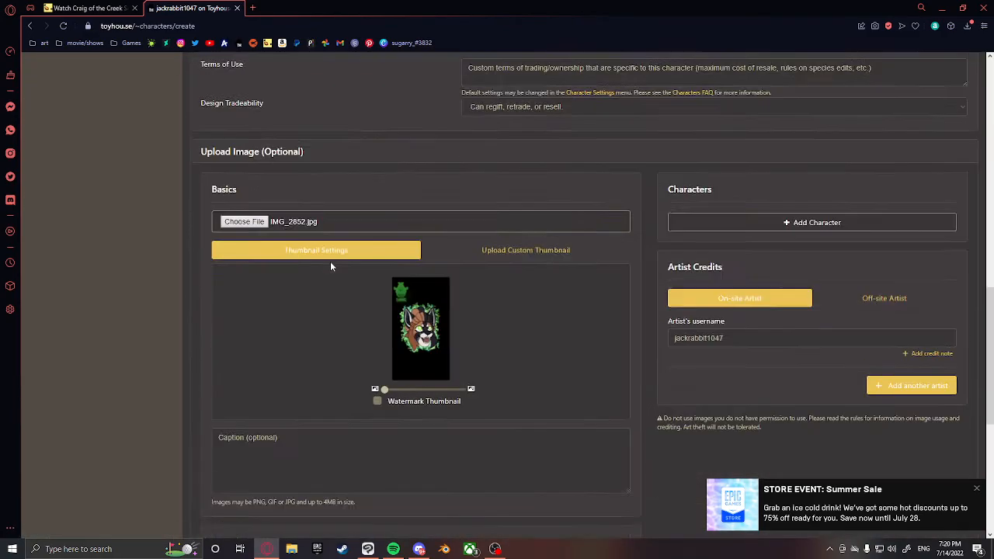
# Add the tags UFO, CAT and DOG to the character's basic information.
pyautogui.scroll(14, 330, 266)
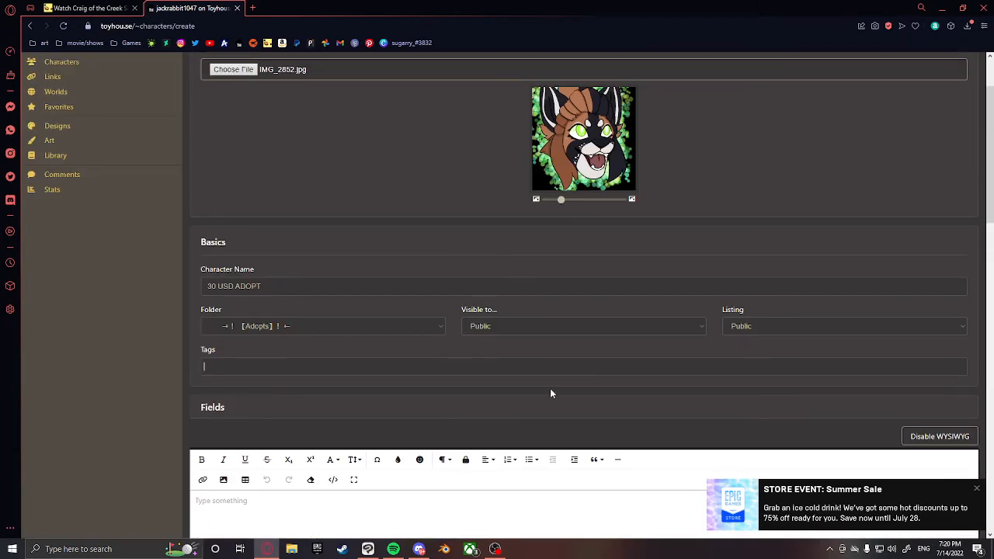
pyautogui.write('UFO')
pyautogui.press('Return')
pyautogui.write('CAT')
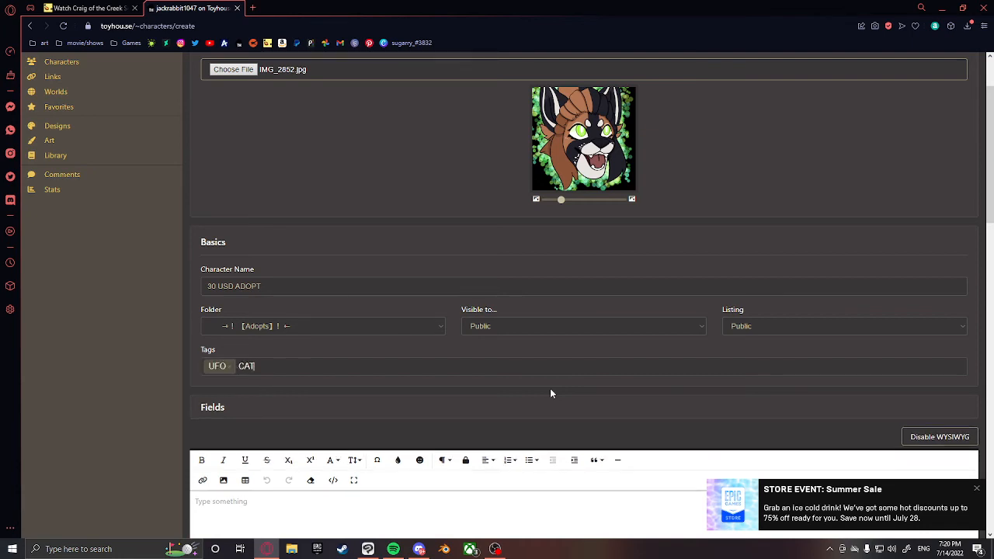
pyautogui.press('Return')
pyautogui.write('DOG')
pyautogui.press('Return')
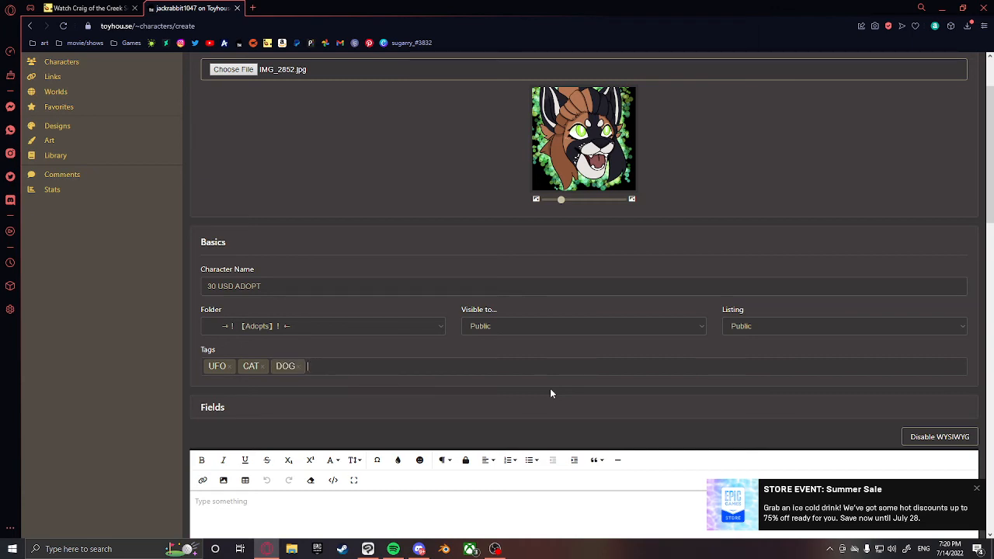
# Add the sale tags UFS and upforsale to the character.
pyautogui.write('UFS')
pyautogui.press('Return')
pyautogui.write('up')
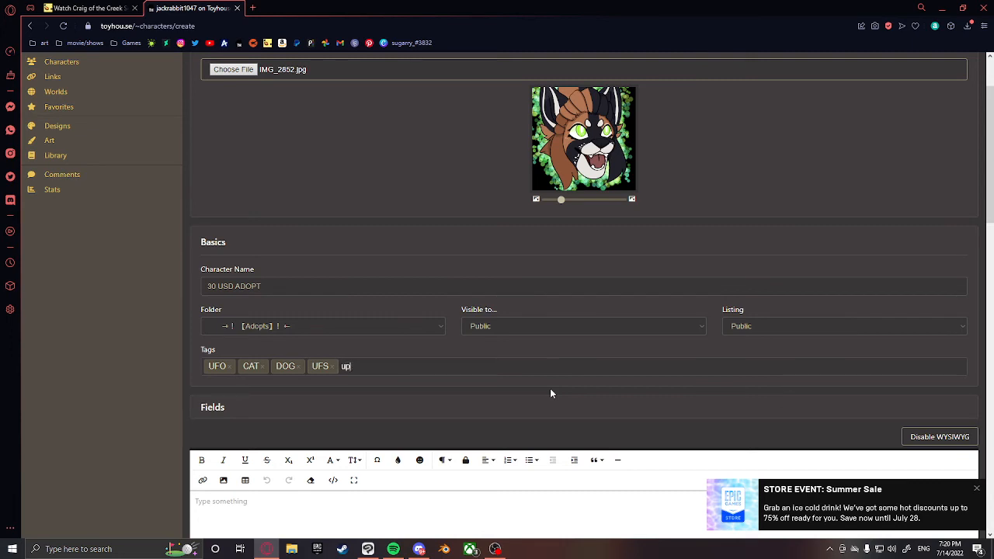
pyautogui.write('forsale')
pyautogui.press('Return')
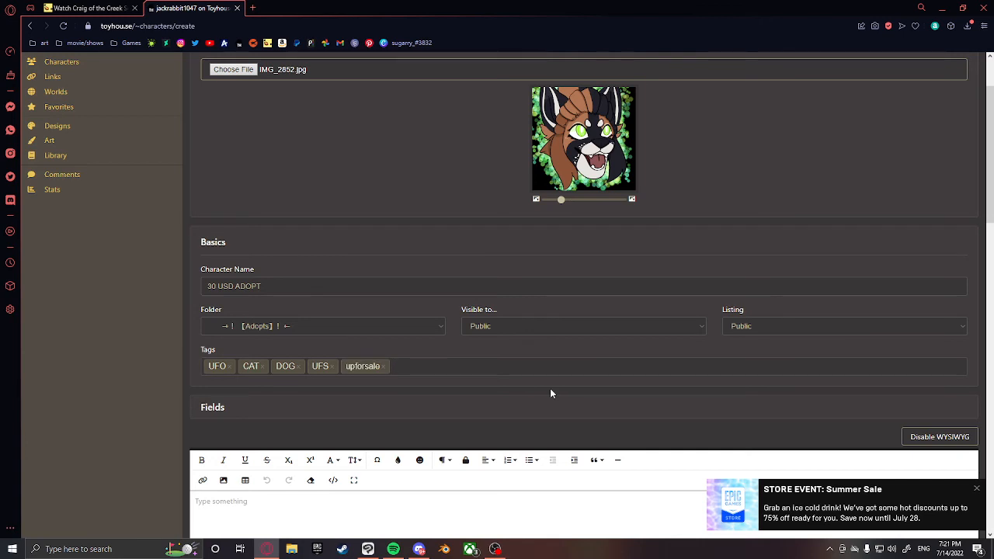
# Add the tags ADOPT, ADOPTABLE and PAYPAL to the character.
pyautogui.write('ADOPT')
pyautogui.press('Return')
pyautogui.write('ADOPTA')
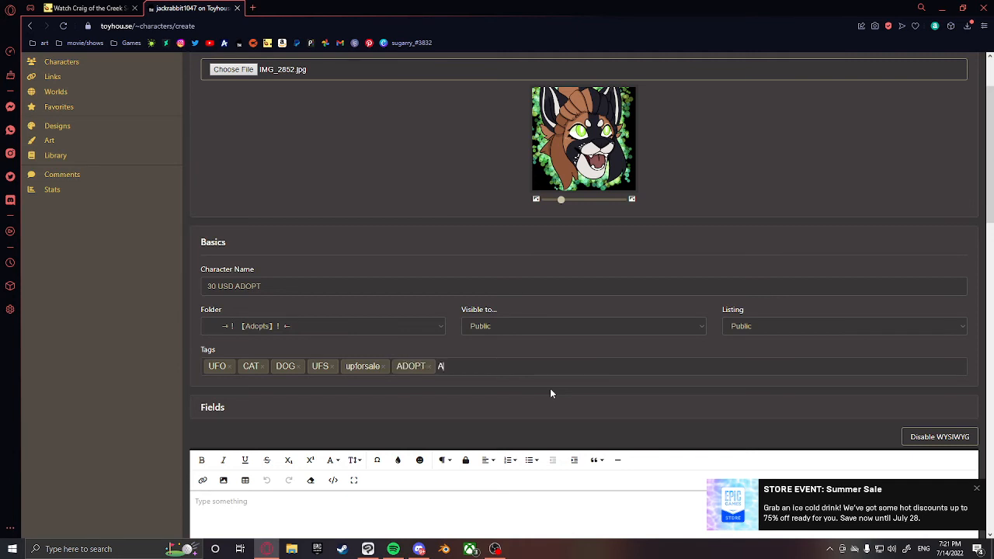
pyautogui.write('BLE')
pyautogui.press('Return')
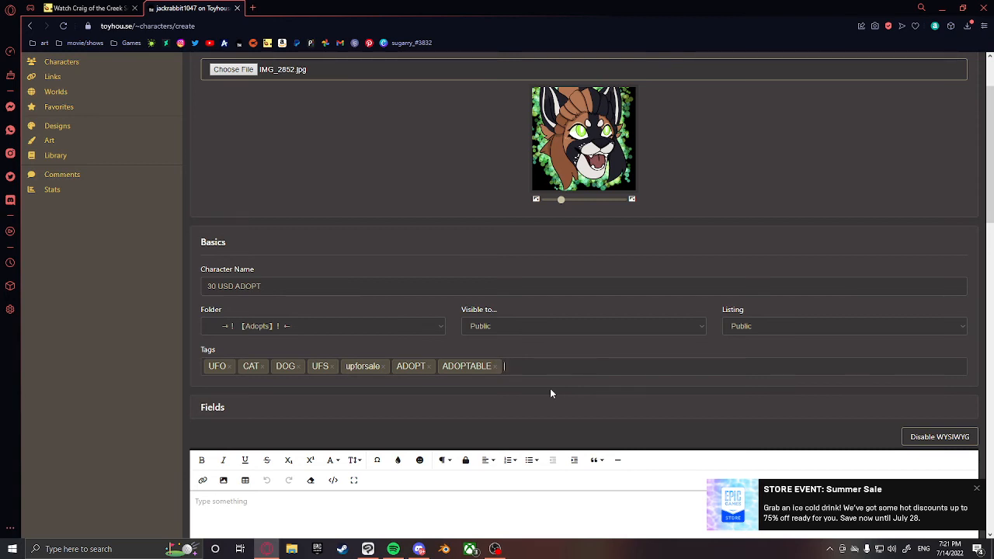
pyautogui.write('PAYPAL')
pyautogui.press('Return')
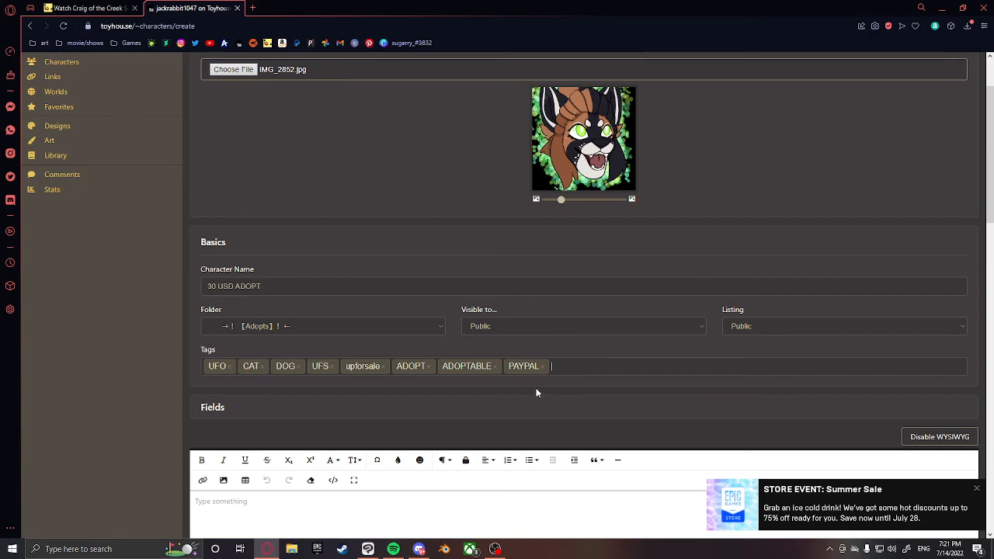
# Restrict the character's visibility to Only Me and submit the form to create the character.
pyautogui.scroll(-14, 482, 404)
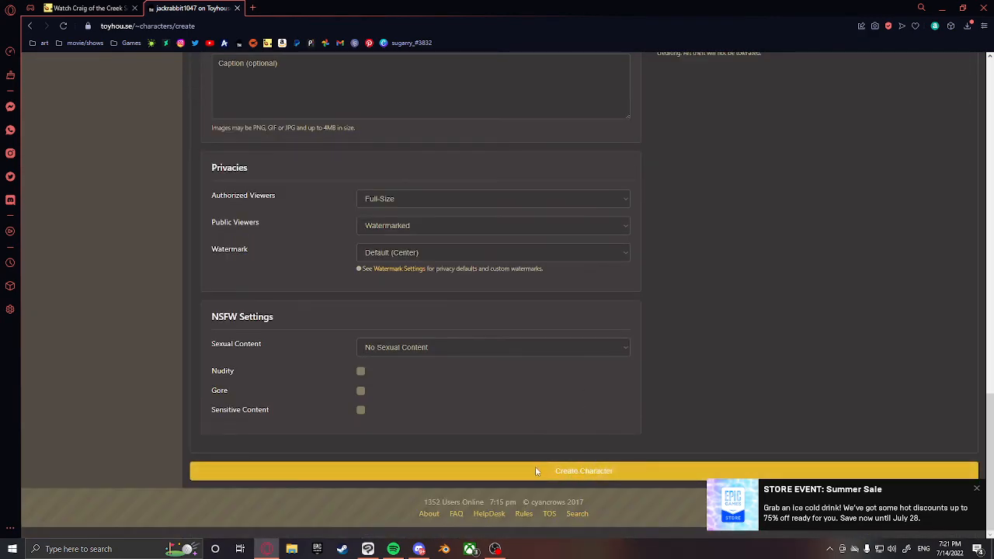
pyautogui.scroll(12, 536, 464)
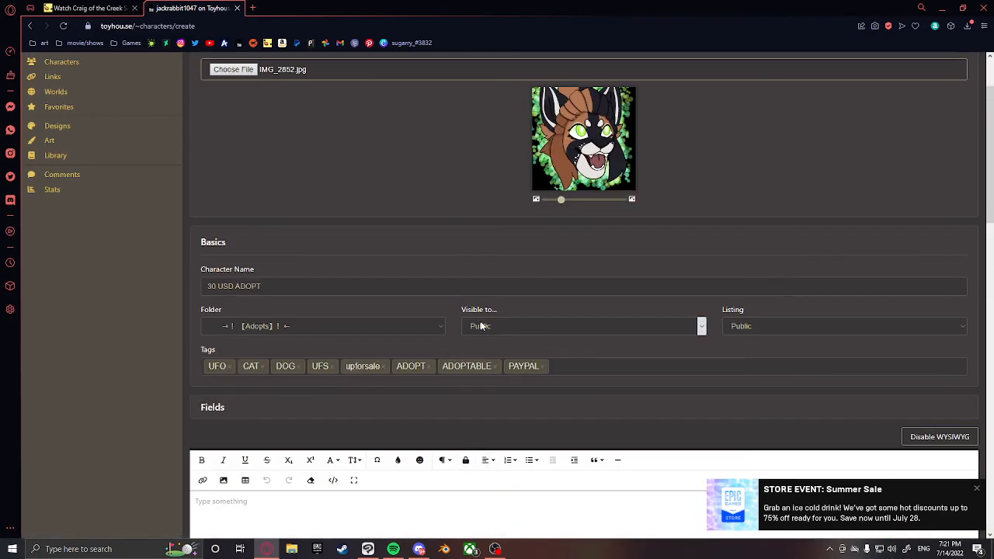
pyautogui.click(481, 326)
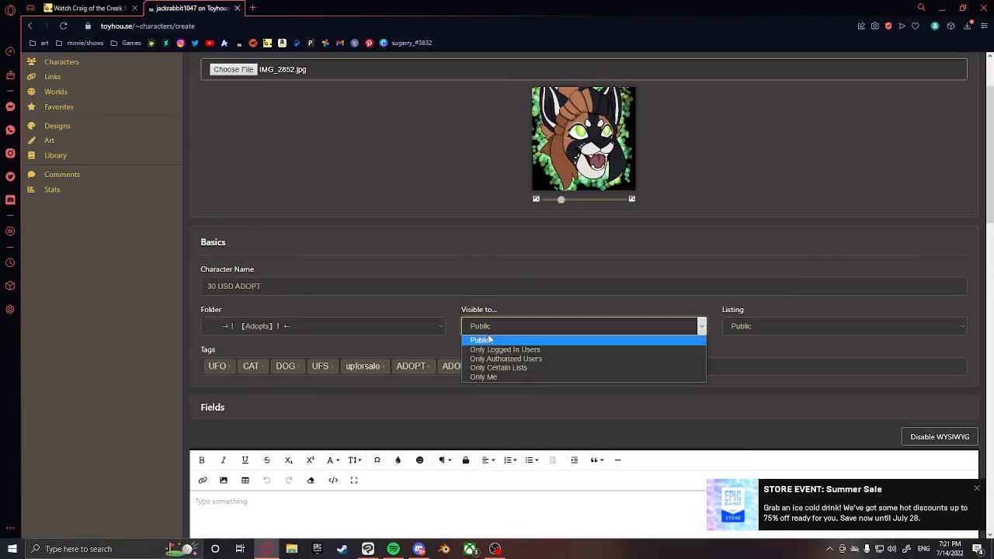
pyautogui.click(492, 378)
pyautogui.scroll(-15, 497, 381)
pyautogui.scroll(-1, 498, 385)
pyautogui.click(583, 471)
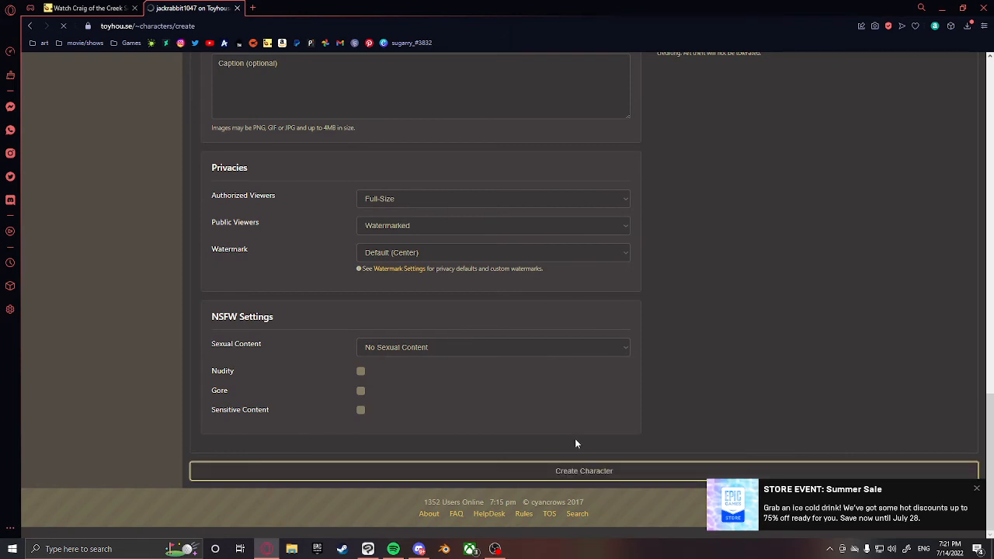
# Dismiss the Summer Sale store notification and examine the new character's page and its web address.
pyautogui.click(975, 489)
pyautogui.scroll(20, 590, 458)
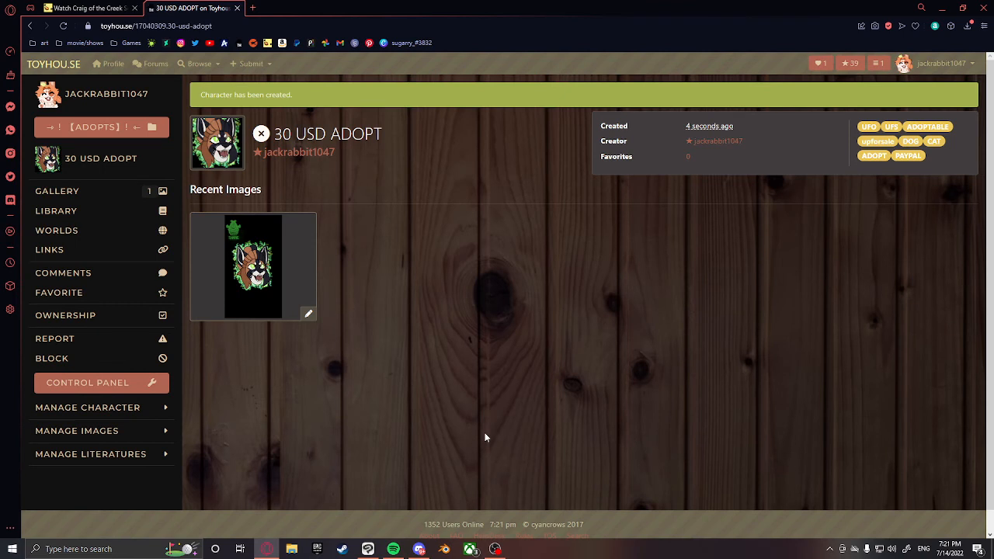
pyautogui.click(221, 26)
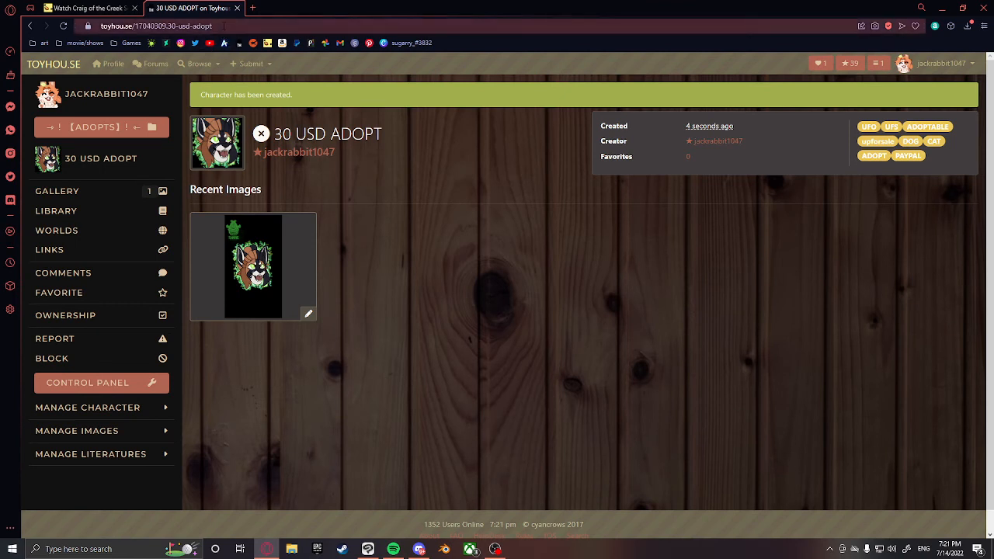
pyautogui.click(432, 179)
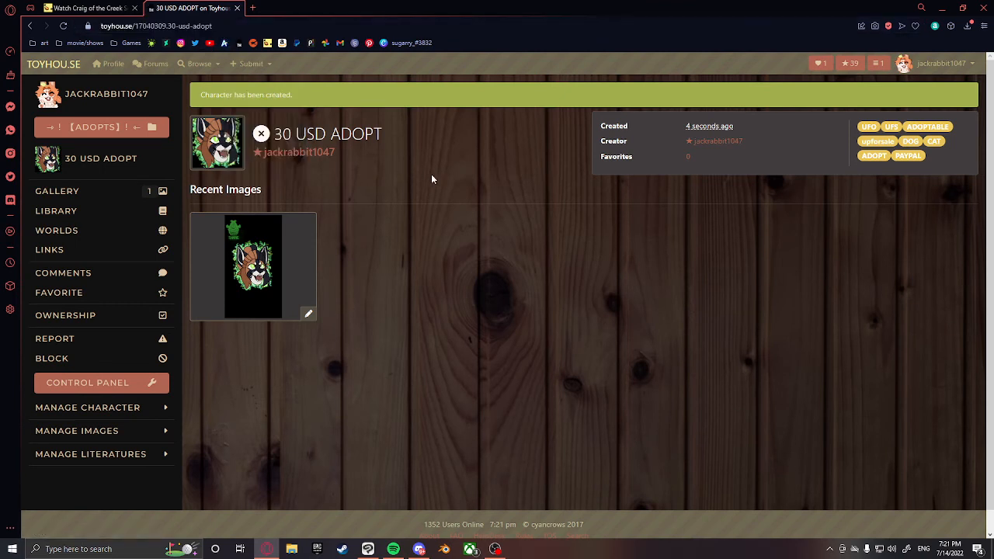